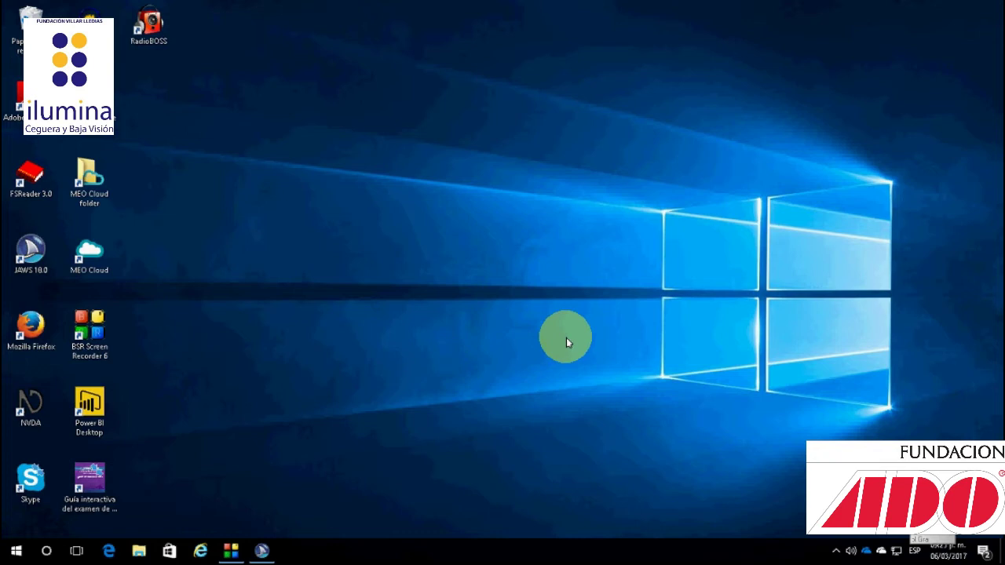
Open a file explorer window, go to the Documentos folder and move the focus into its item list.
key(super+e)
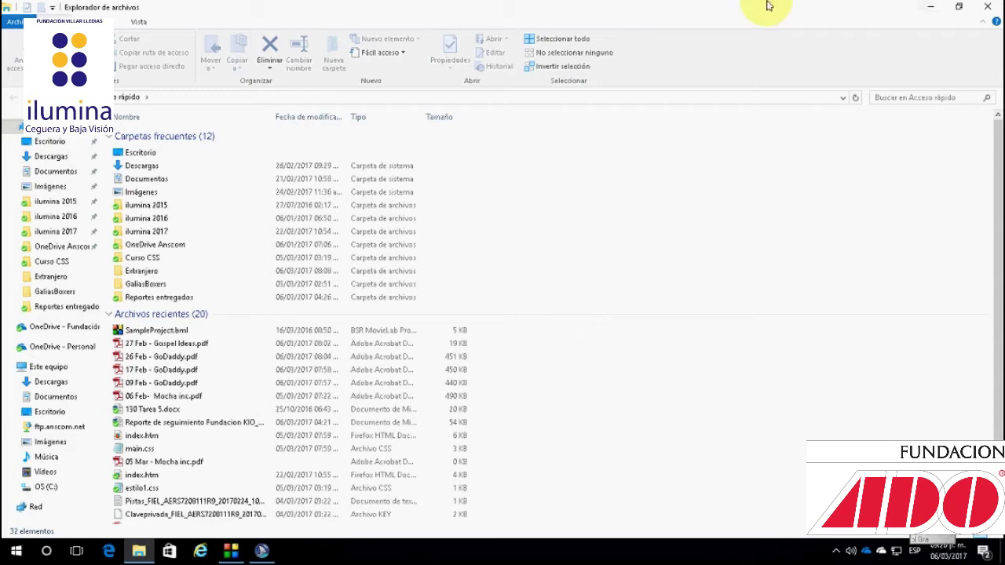
click(57, 173)
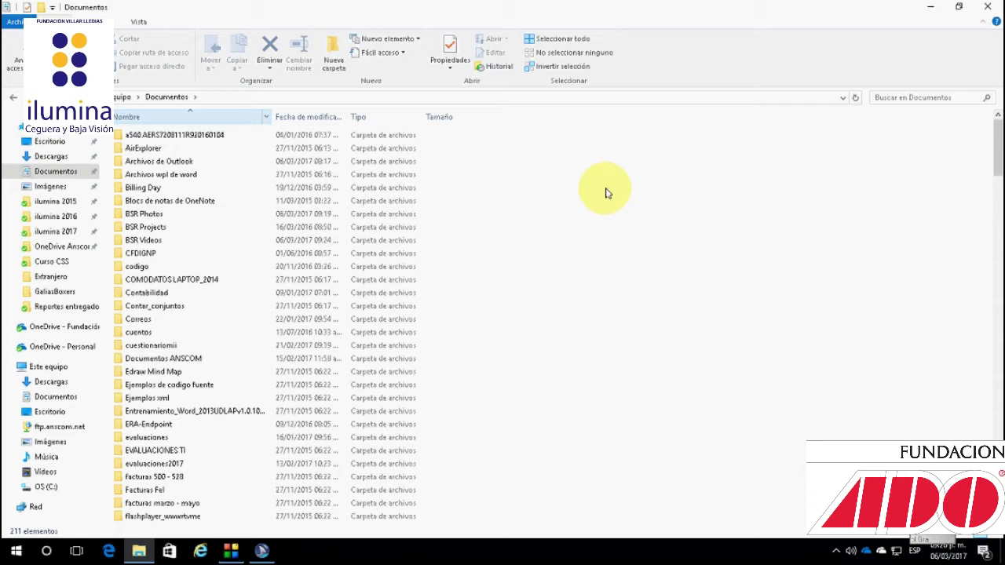
key(alt+Down)
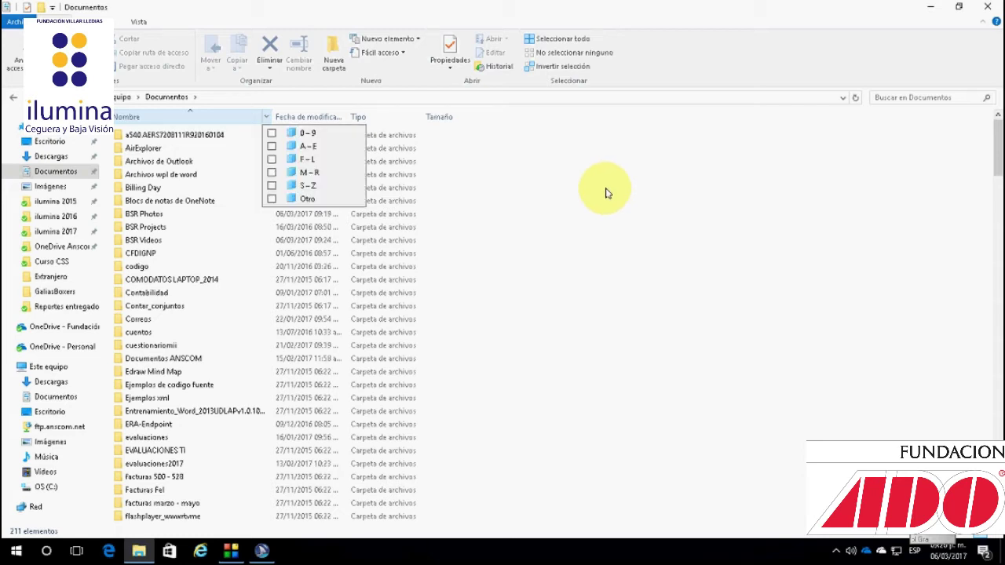
key(Escape)
key(Tab)
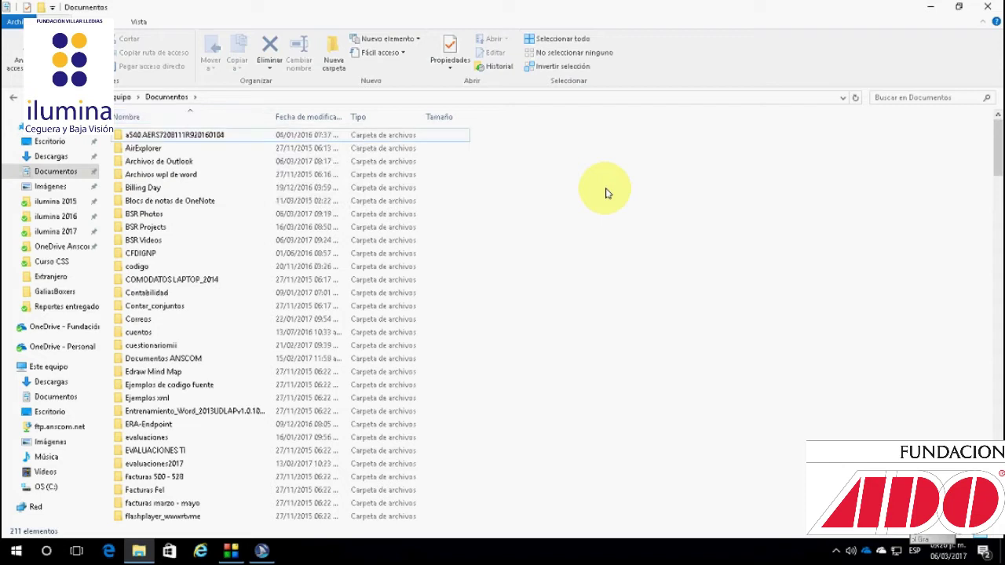
Go through the first folders in Documentos one by one, from AirExplorer to BSR Projects.
key(Down)
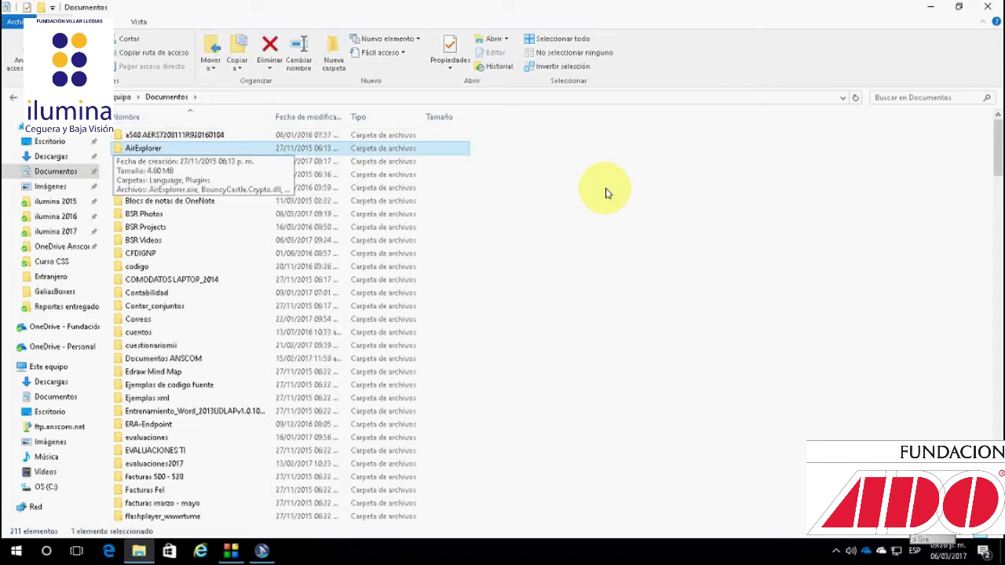
key(Down)
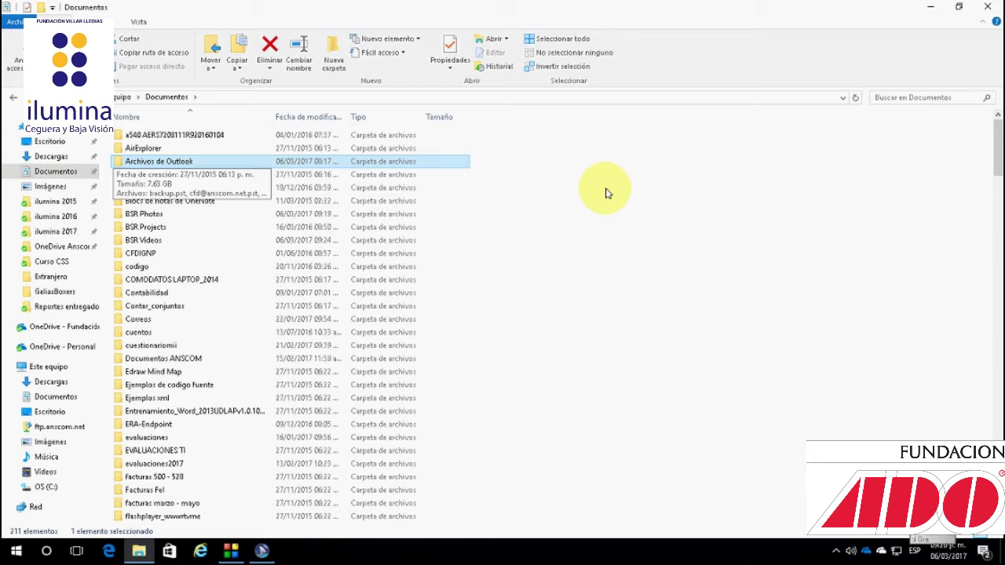
key(Down)
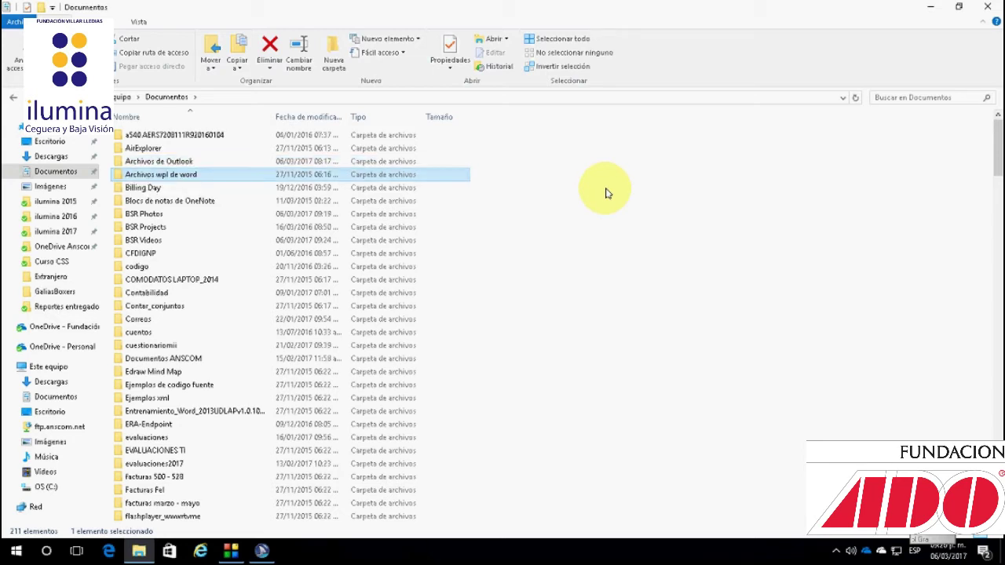
key(Down)
key(Down)
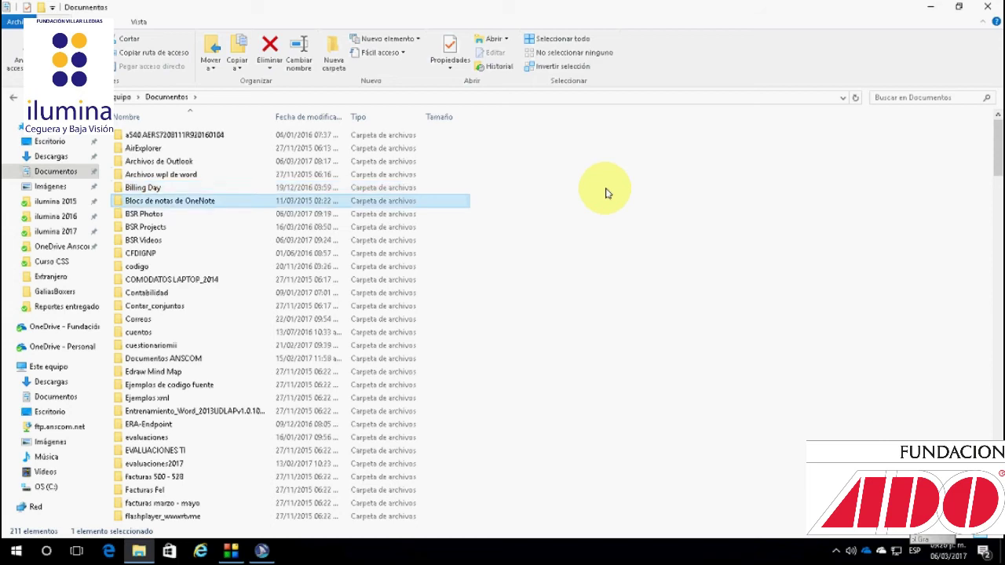
key(Down)
key(Down)
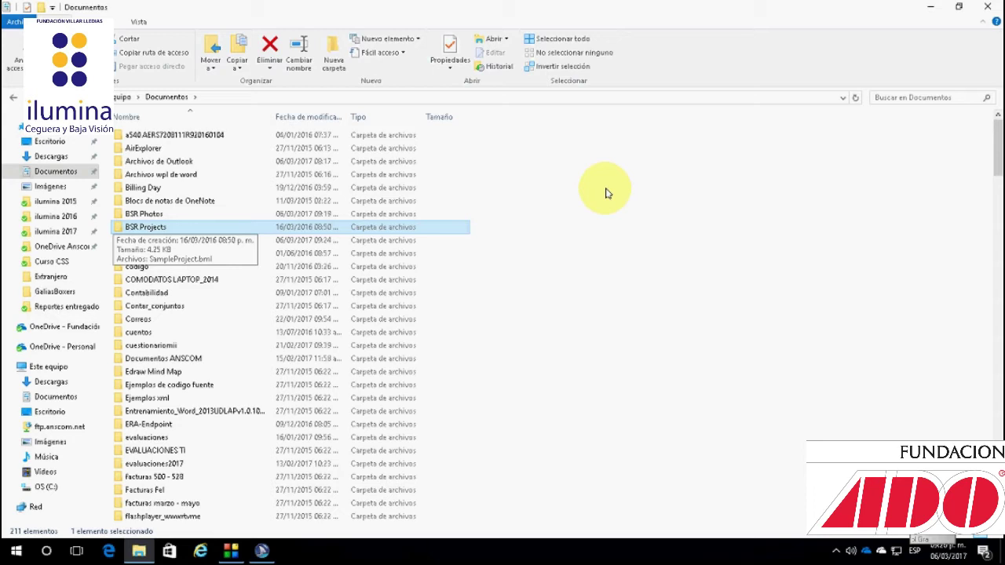
Jump to the folders starting with V and go through them from Visual Studio 2005 to Visual Studio 2015.
key(v)
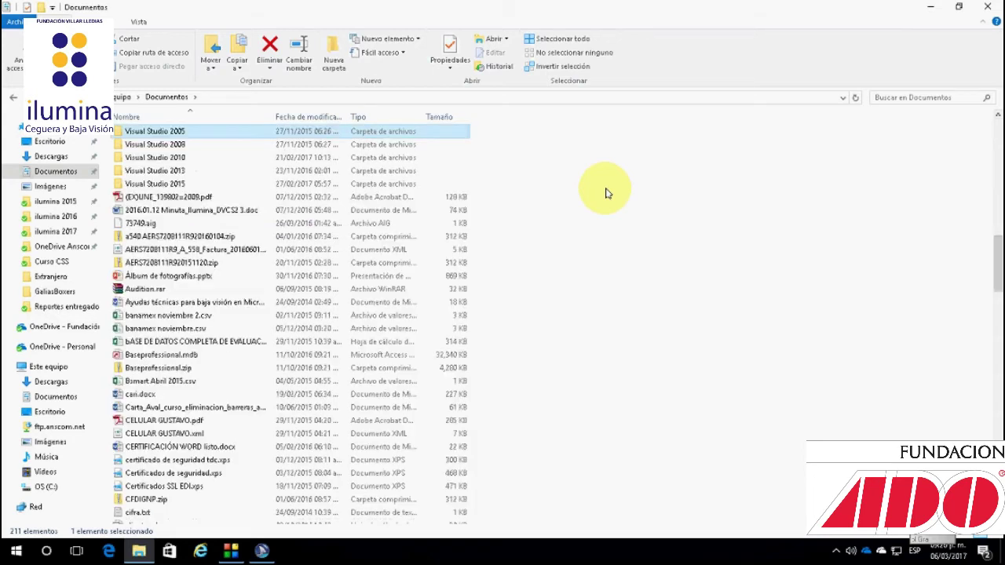
key(Down)
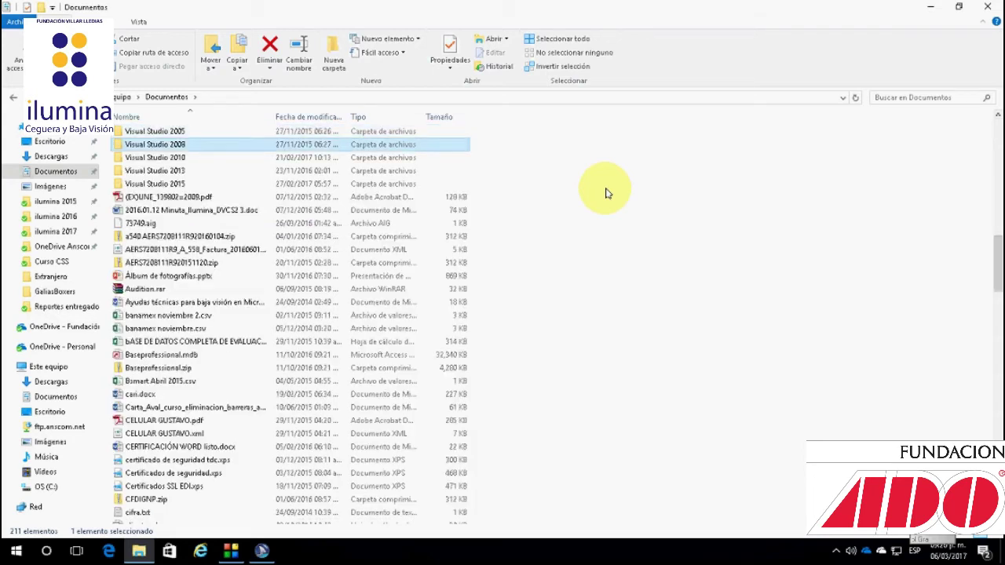
key(Down)
key(Down)
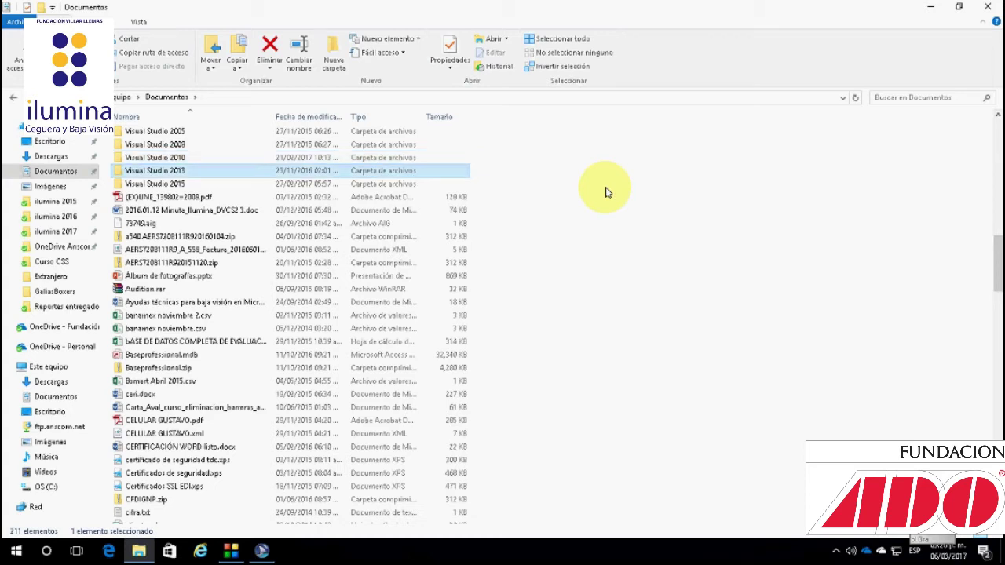
key(Down)
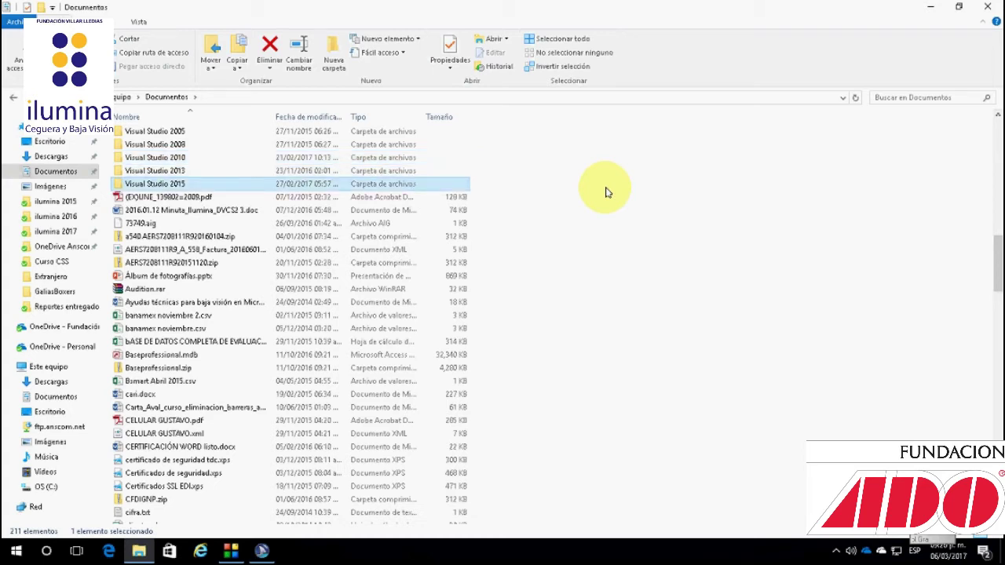
Examine the files listed after the folders one by one, ending on the Word document "Ayudas técnicas para baja visión en Microsoft Windows.docx".
key(Down)
key(Down)
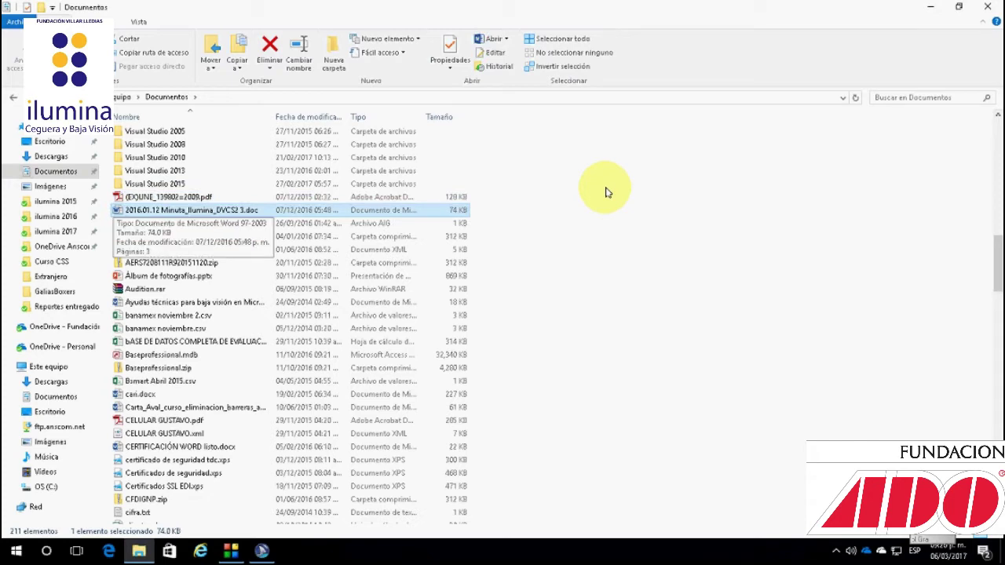
key(Down)
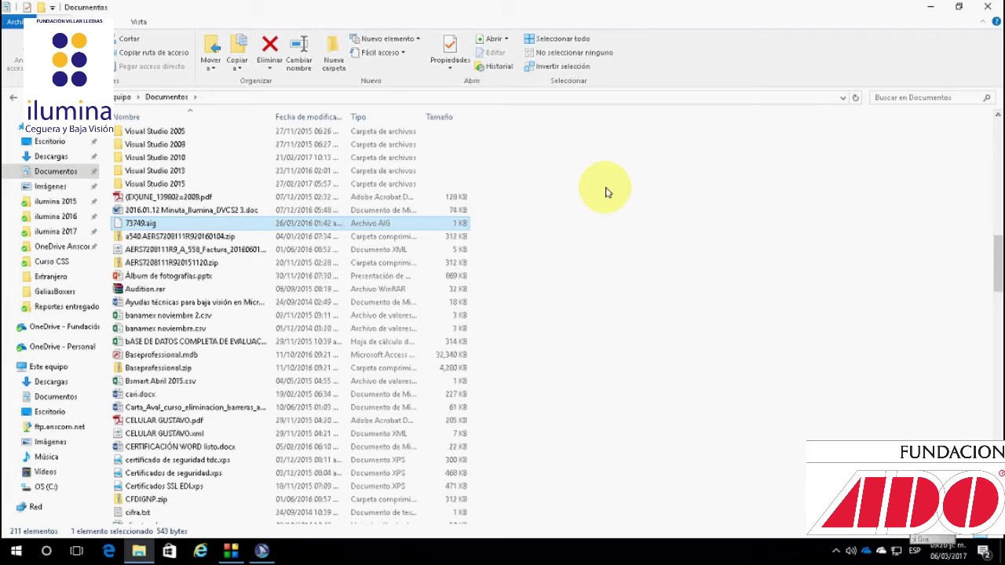
key(Down)
key(Down)
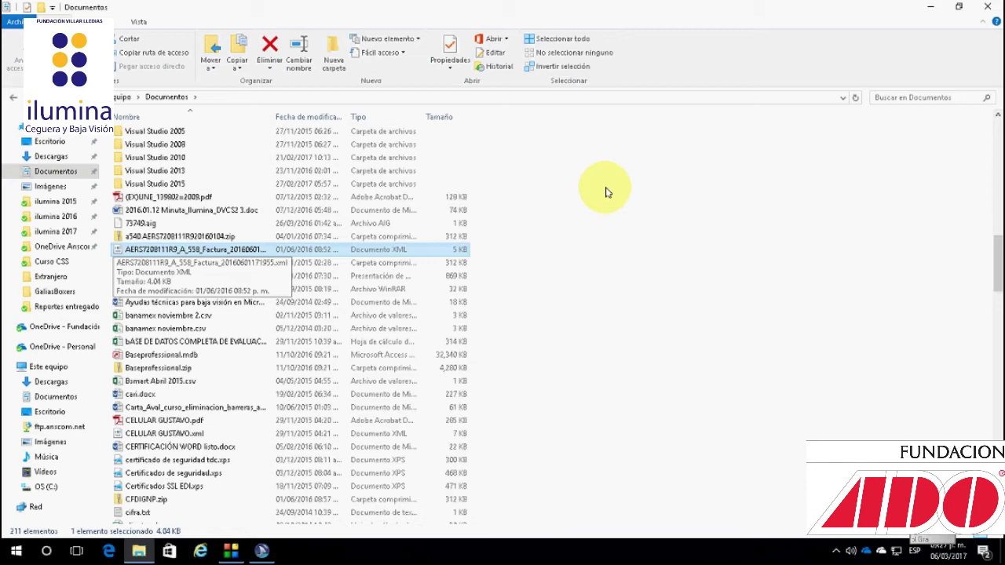
key(Down)
key(Down)
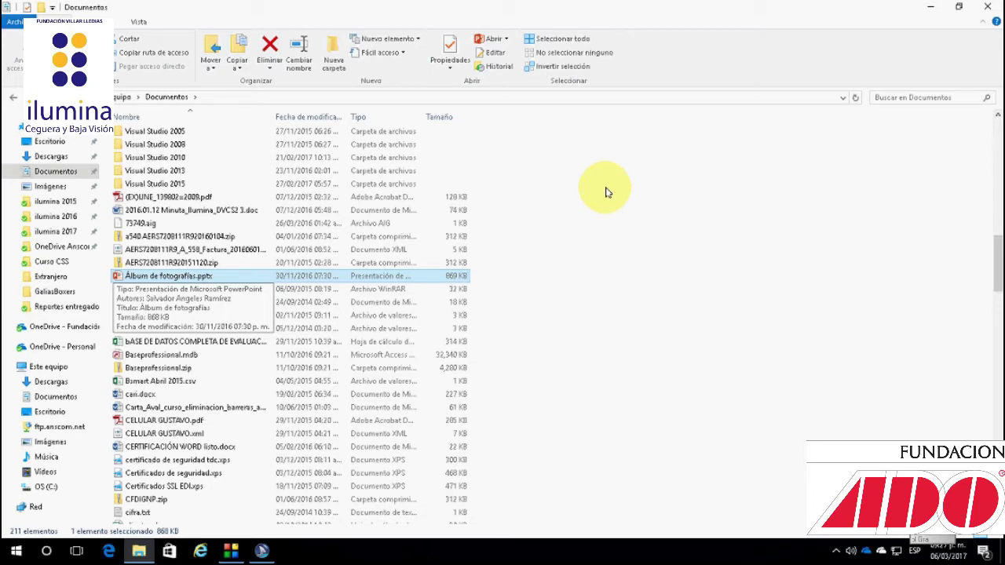
key(Up)
key(Down)
key(Down)
key(Down)
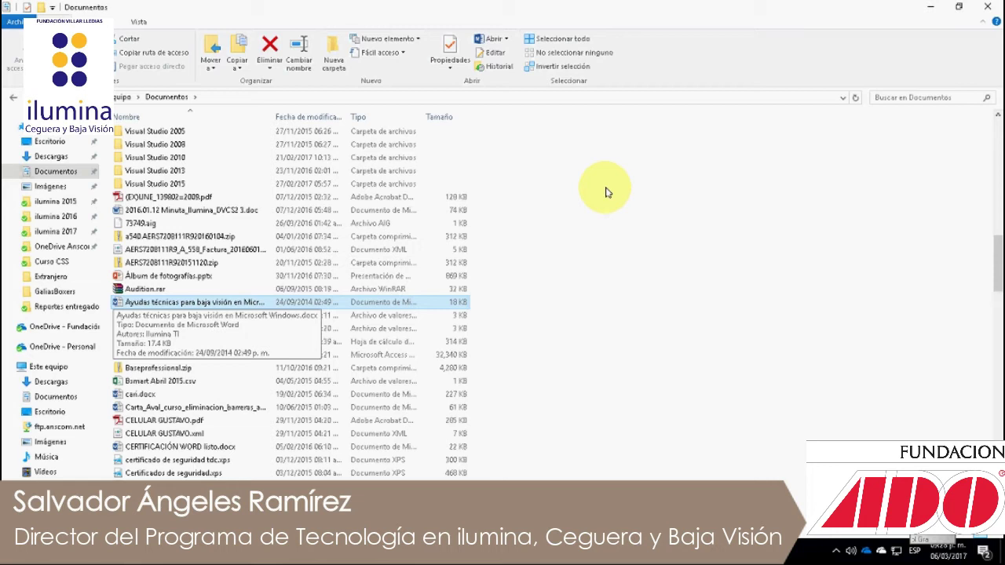
Switch the layout of the Documentos folder to Iconos and back to Detalles.
click(143, 25)
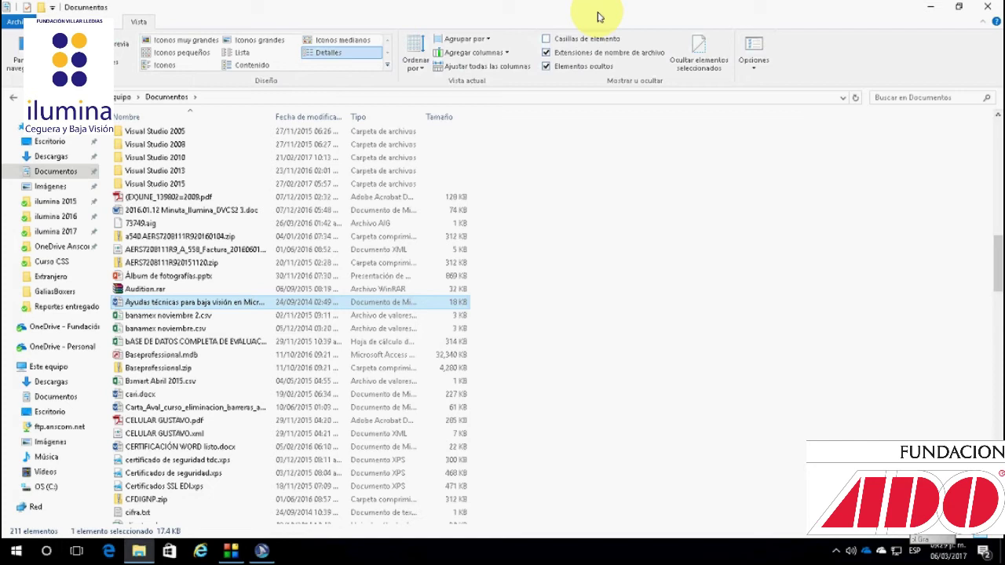
right_click(140, 24)
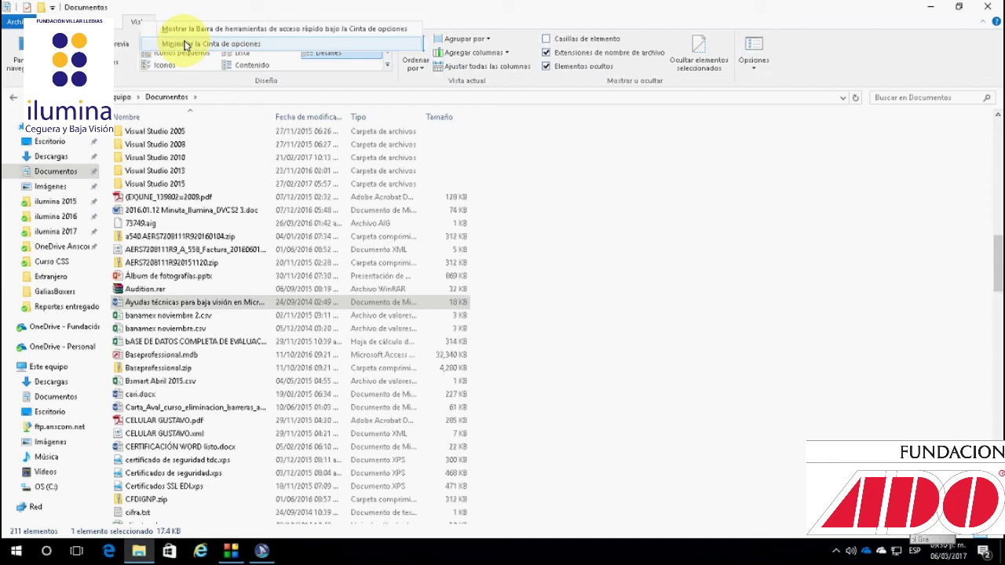
click(185, 42)
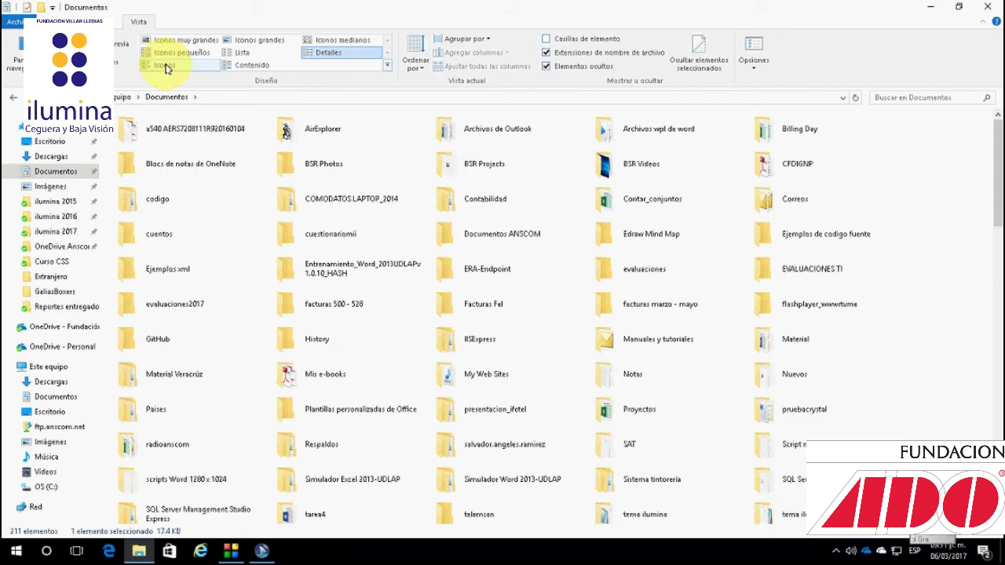
click(165, 68)
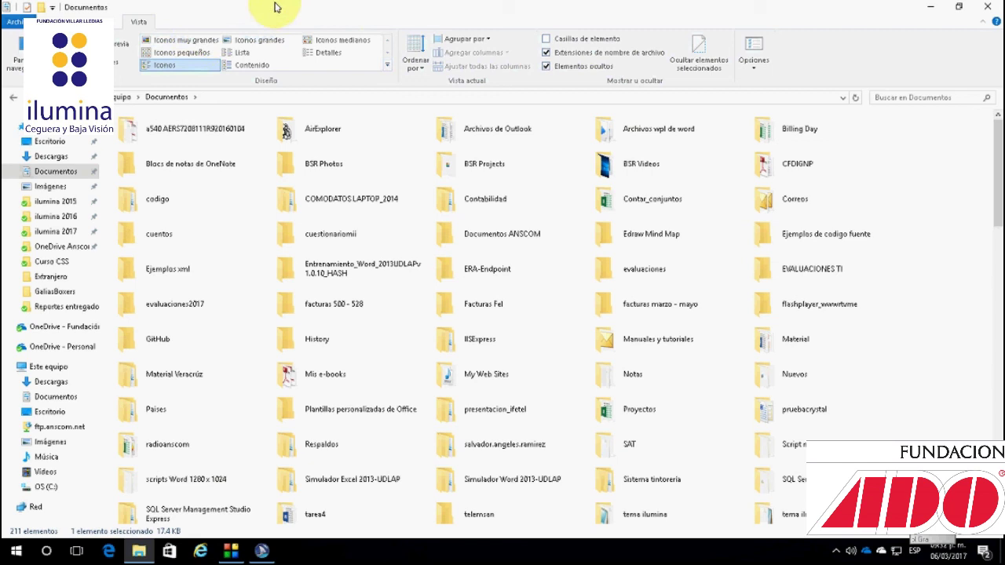
click(329, 53)
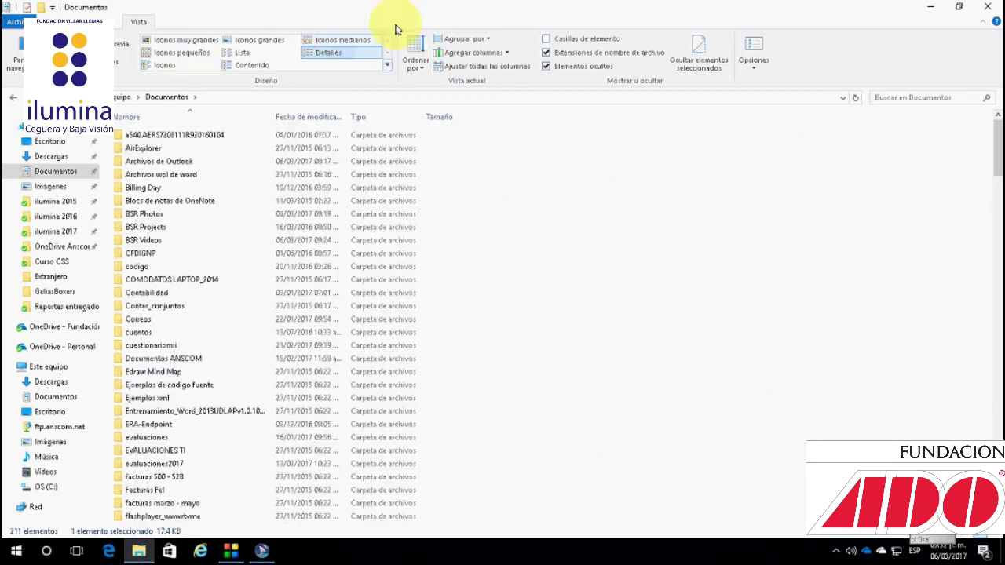